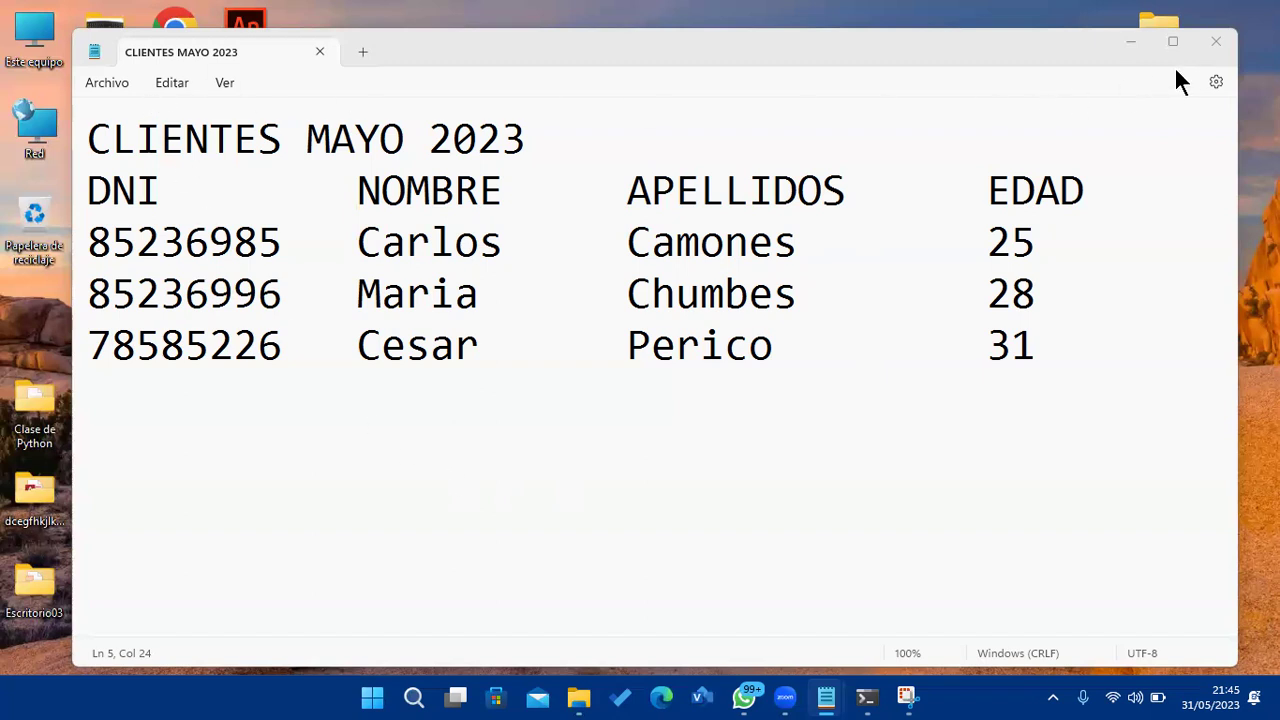
Check the Save As location of the CLIENTES MAYO 2023 text file, cancel saving and close the document.
{"action": "left_click", "coordinate": [128, 84]}
{"action": "left_click", "coordinate": [151, 239]}
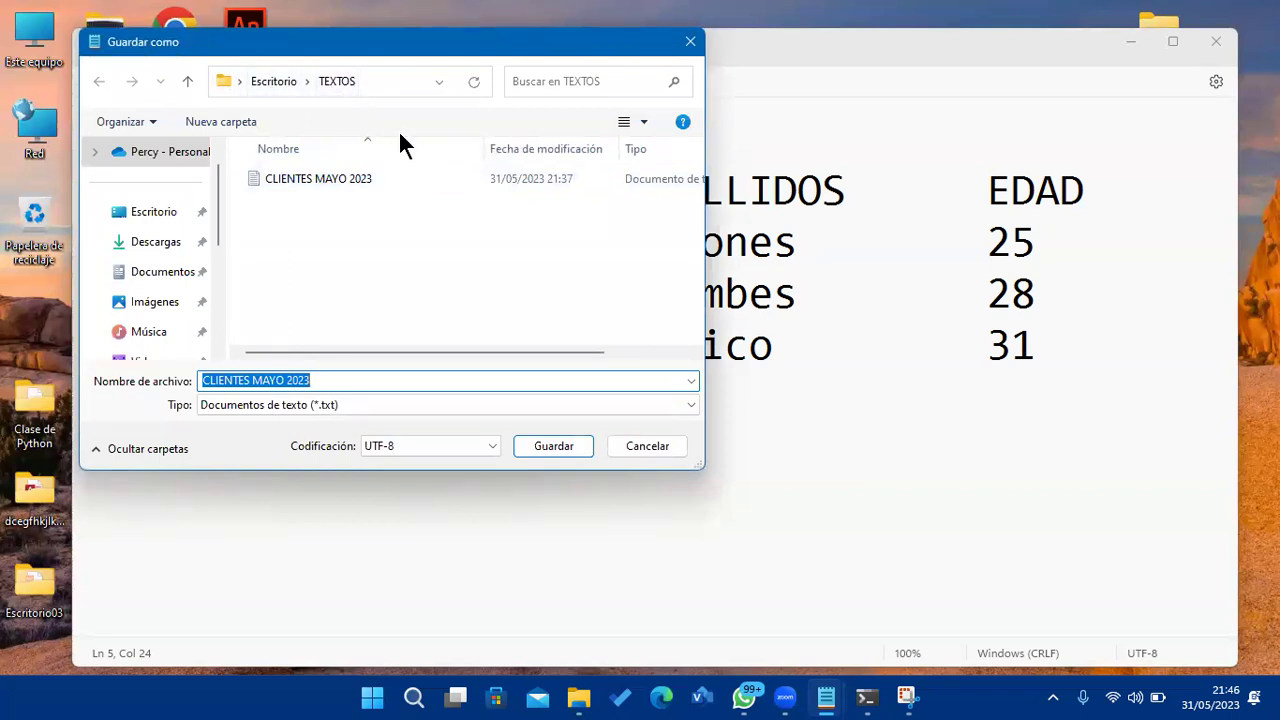
{"action": "left_click", "coordinate": [676, 42]}
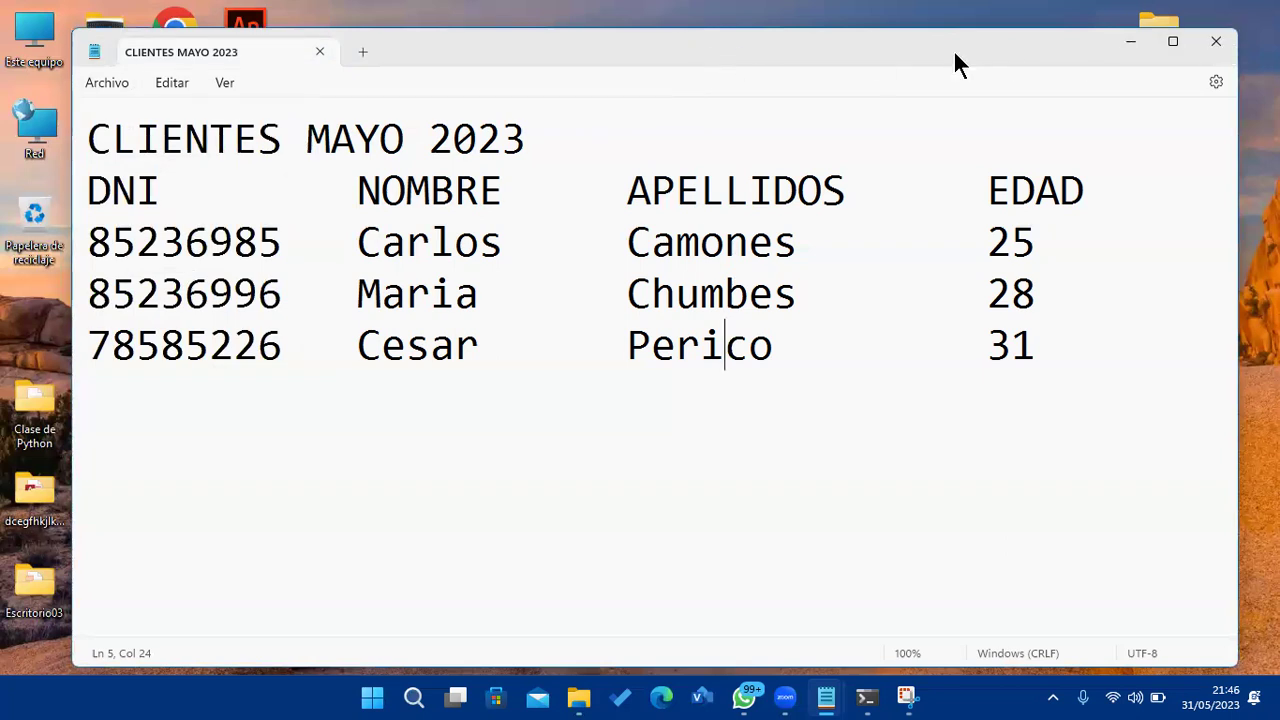
{"action": "left_click", "coordinate": [1213, 42]}
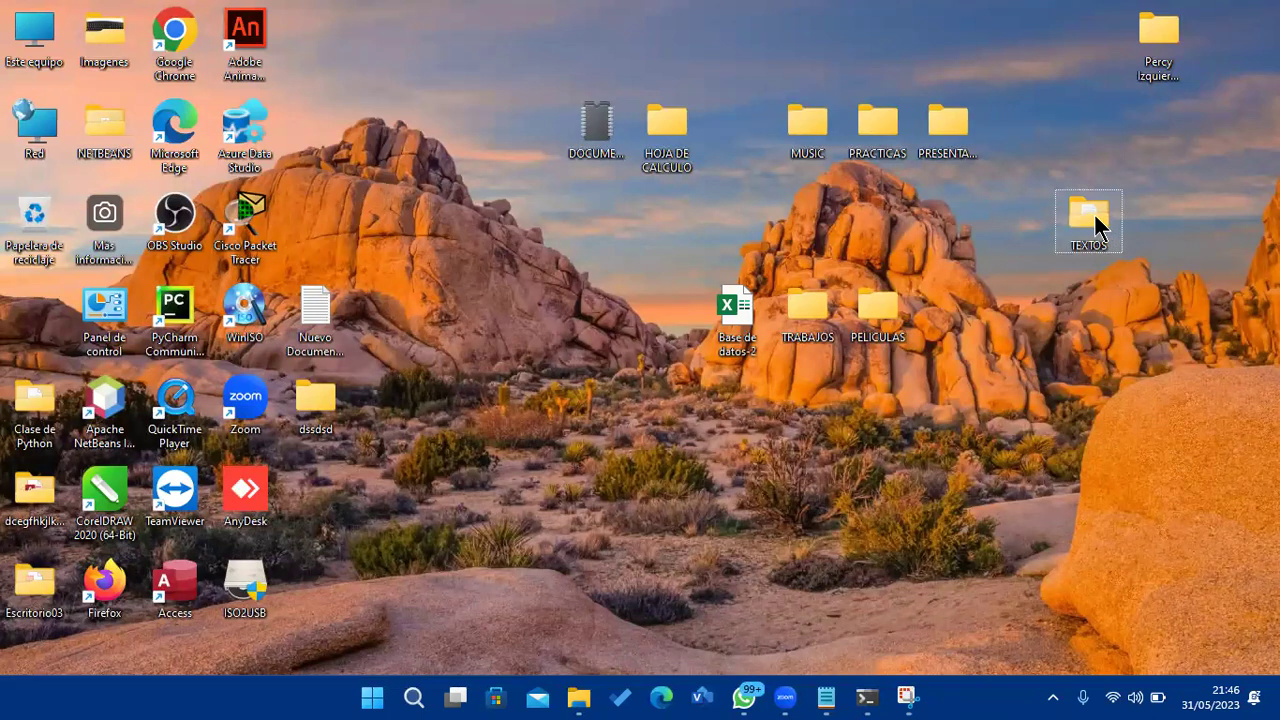
Move the TEXTOS desktop folder to the free space beside the Nuevo Documento file and view its contents.
{"action": "left_click_drag", "start_coordinate": [1091, 217], "coordinate": [456, 315]}
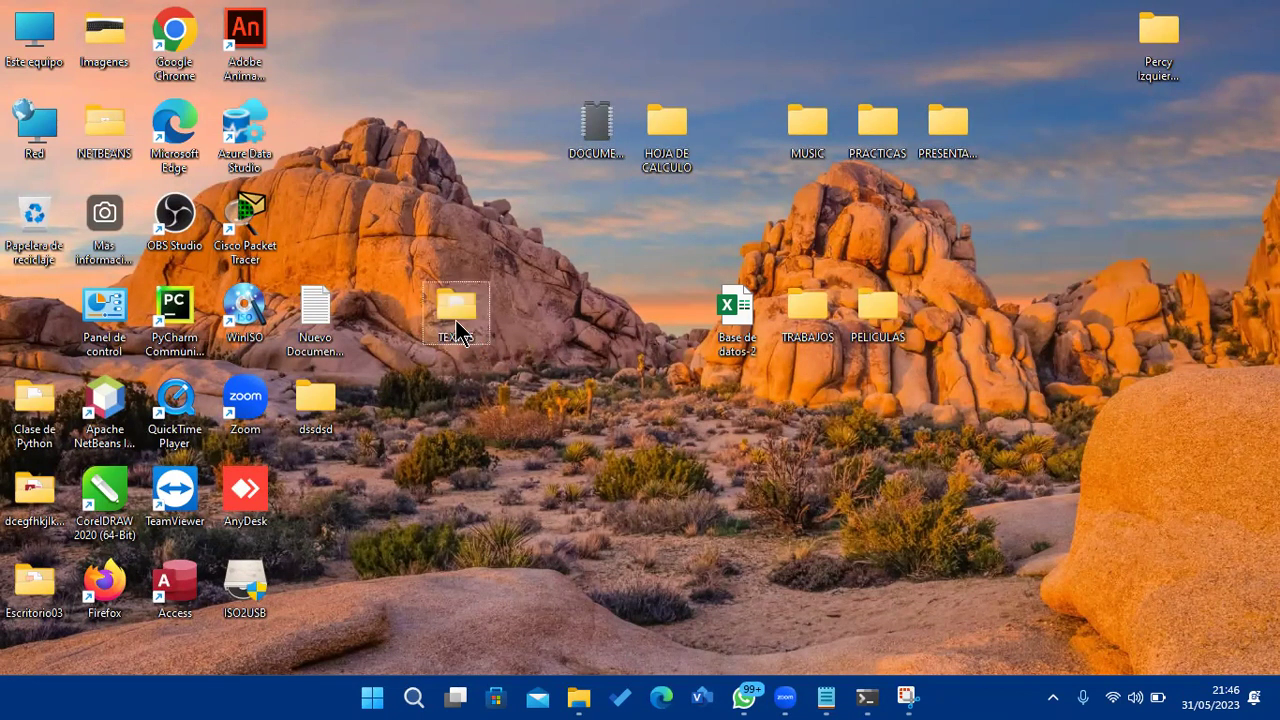
{"action": "double_click", "coordinate": [452, 311]}
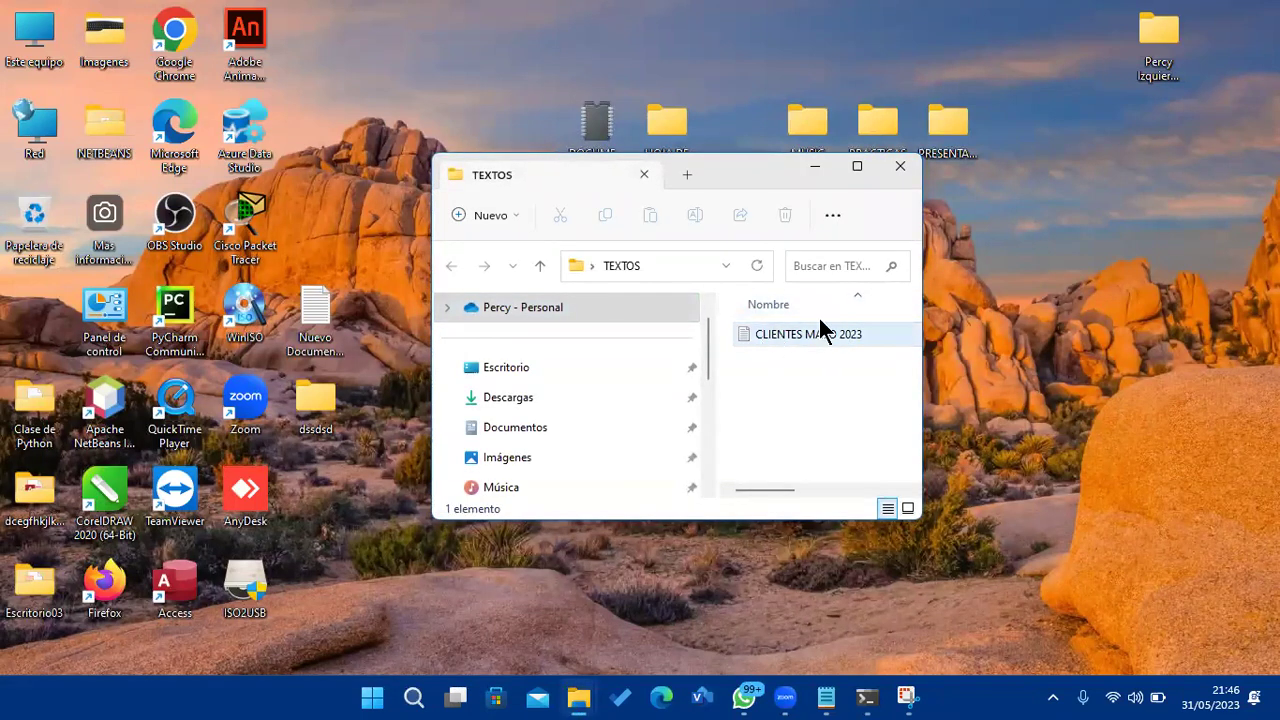
{"action": "left_click", "coordinate": [856, 170]}
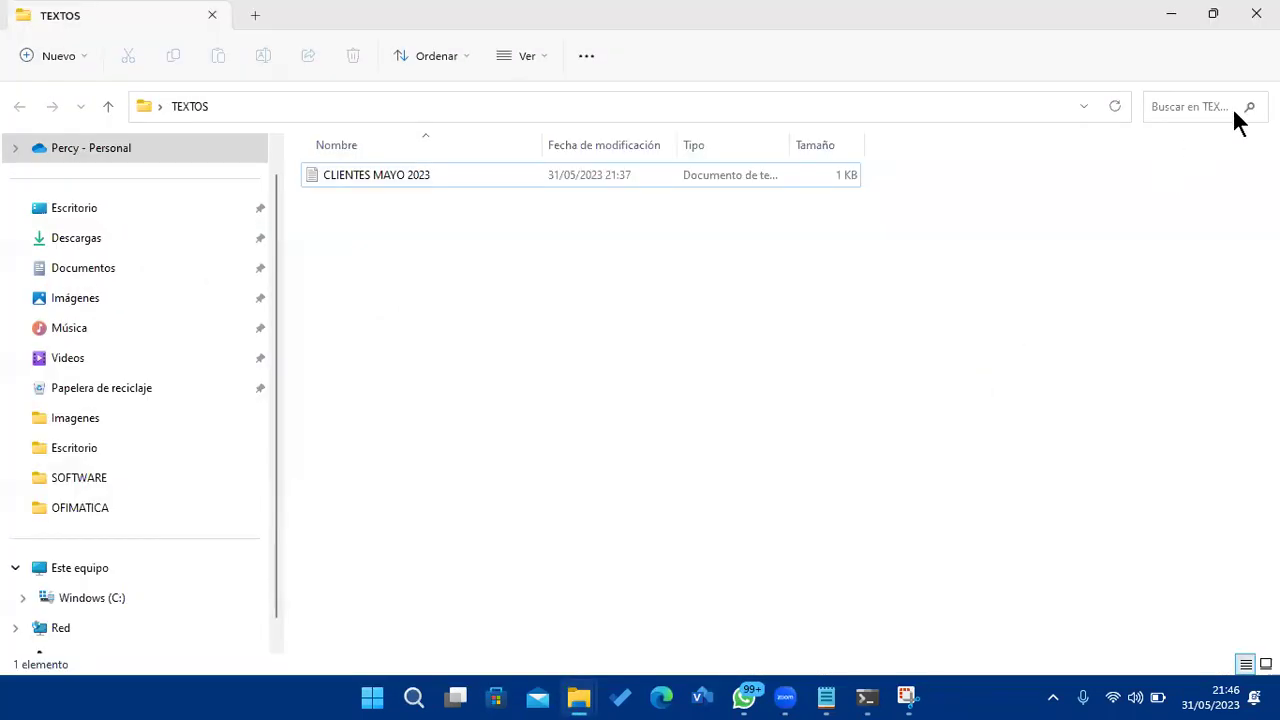
{"action": "left_click", "coordinate": [1256, 14]}
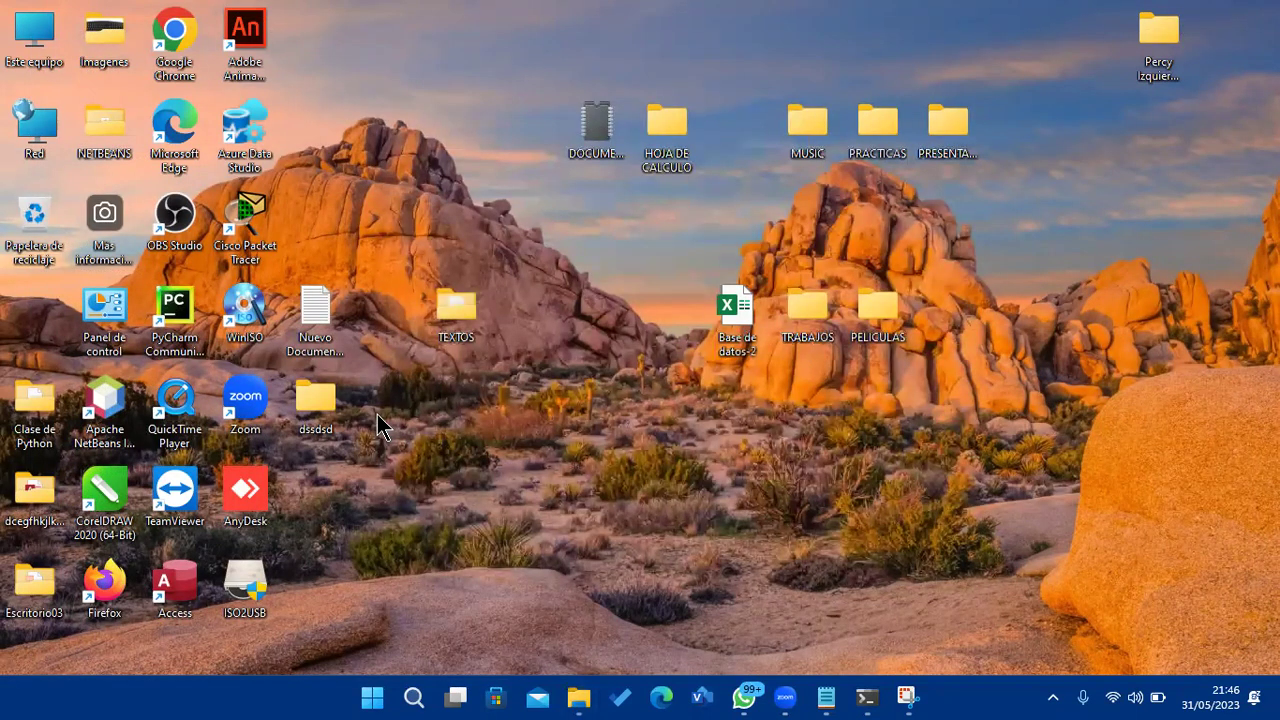
Open the Documentos folder from Este equipo and locate the DEPARTAMENTOS DE LIMA text file.
{"action": "double_click", "coordinate": [23, 52]}
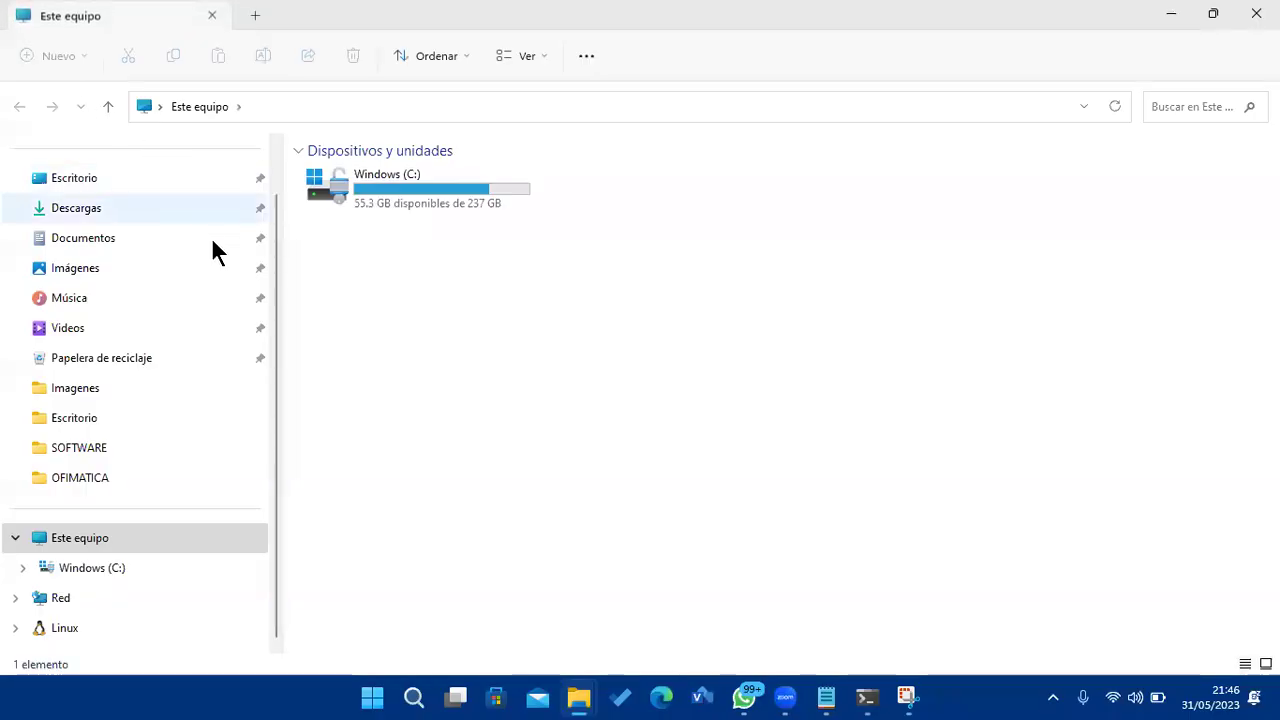
{"action": "left_click", "coordinate": [117, 243]}
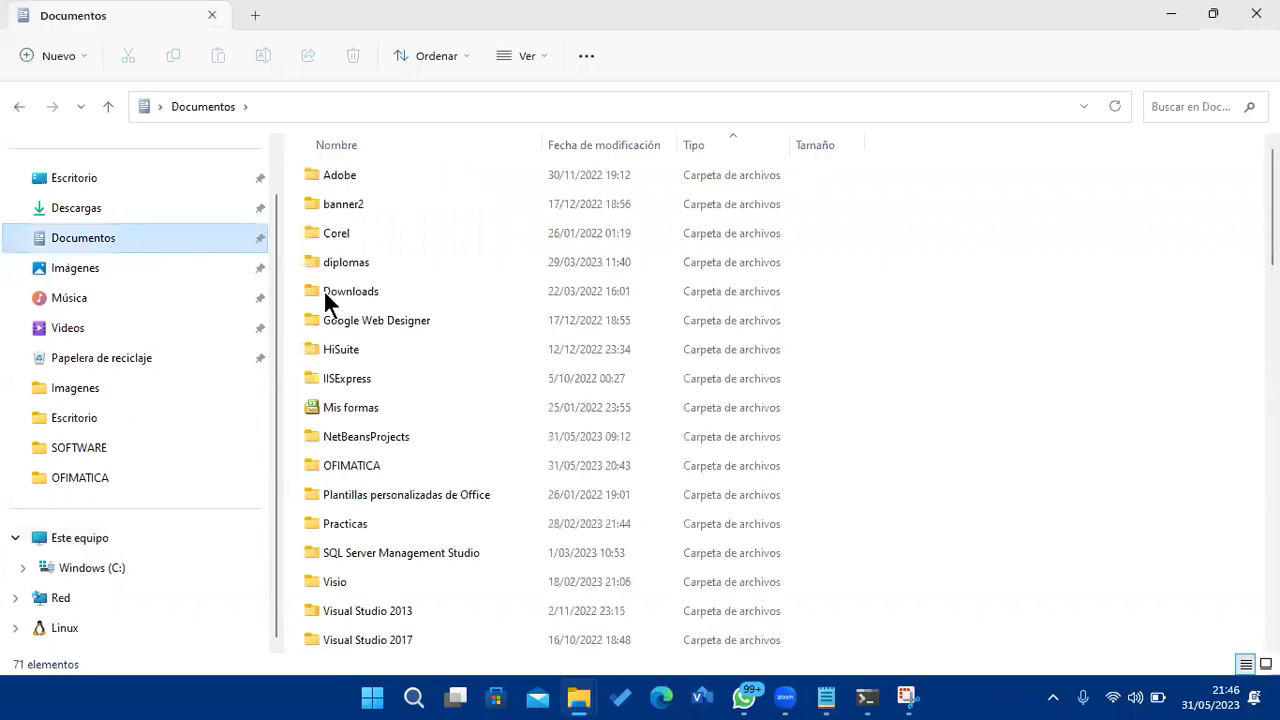
{"action": "scroll", "coordinate": [488, 355], "scroll_direction": "down", "scroll_amount": 3}
{"action": "scroll", "coordinate": [488, 352], "scroll_direction": "down", "scroll_amount": 15}
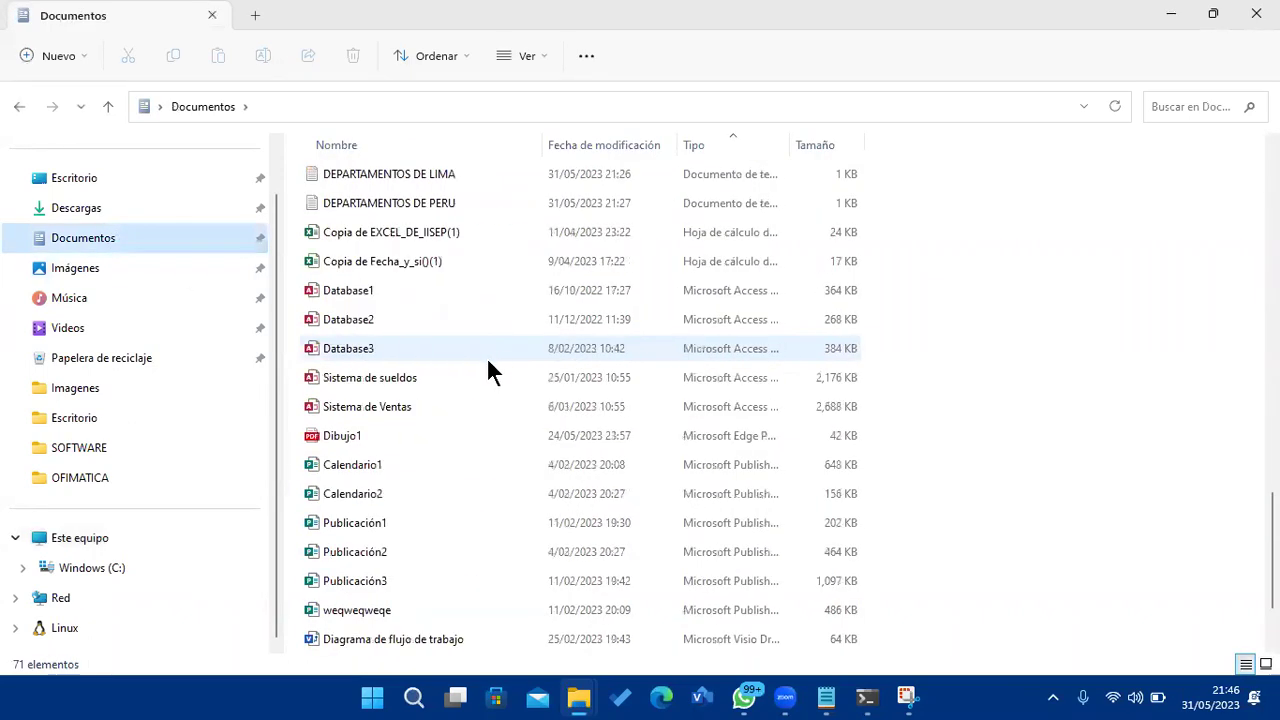
{"action": "left_click", "coordinate": [440, 262]}
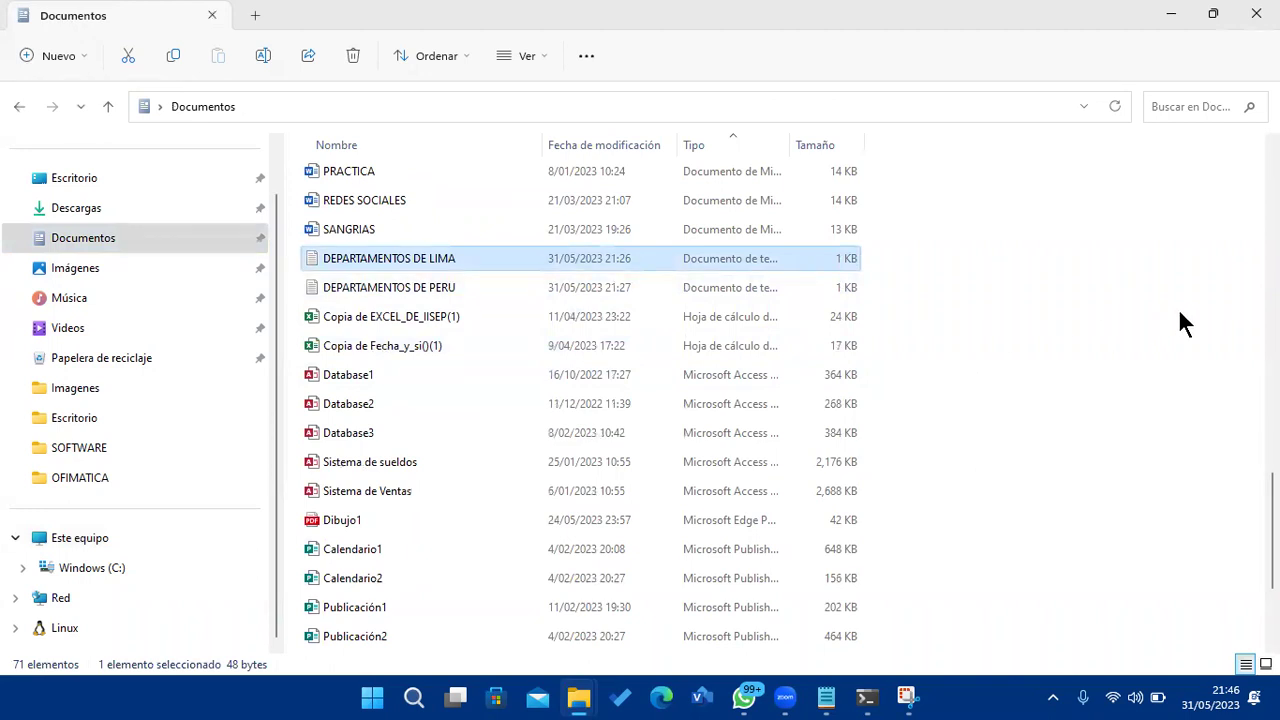
{"action": "left_click", "coordinate": [432, 259]}
{"action": "left_click", "coordinate": [1171, 14]}
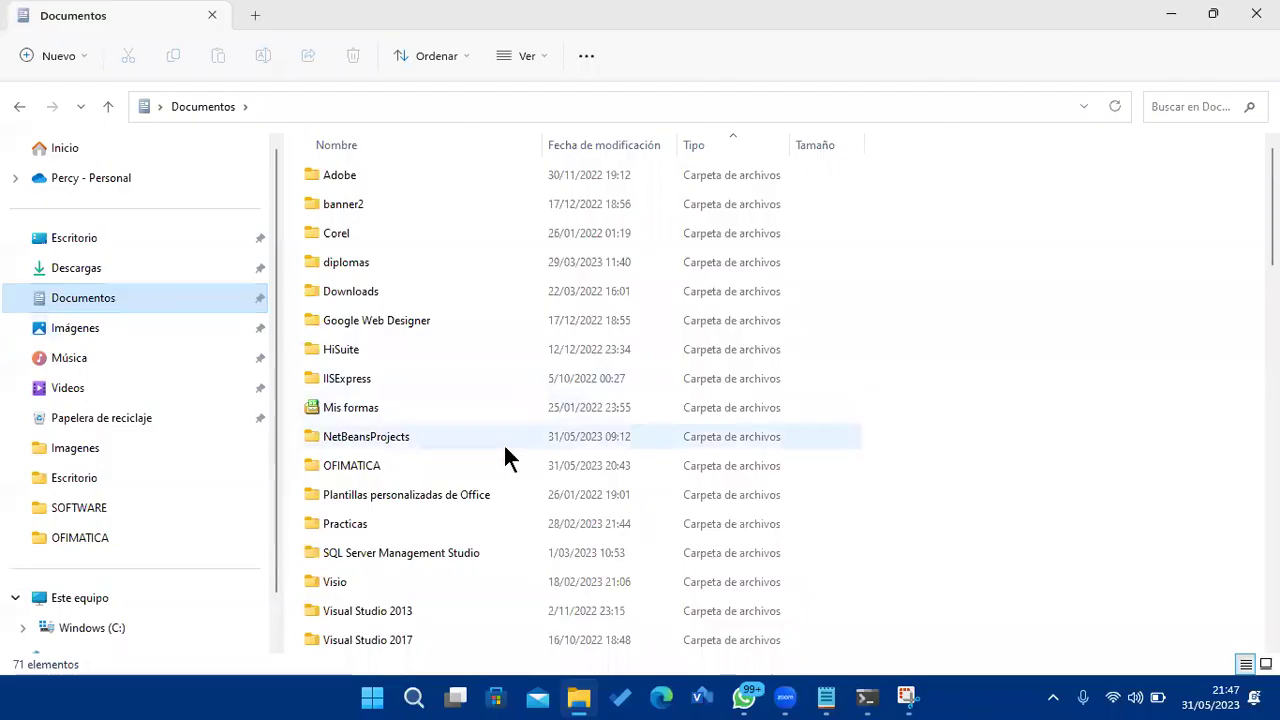
Find the DEPARTAMENTOS DE LIMA and DEPARTAMENTOS DE PERU text files in the Documentos folder.
{"action": "scroll", "coordinate": [505, 456], "scroll_direction": "down", "scroll_amount": 8}
{"action": "scroll", "coordinate": [505, 456], "scroll_direction": "down", "scroll_amount": 10}
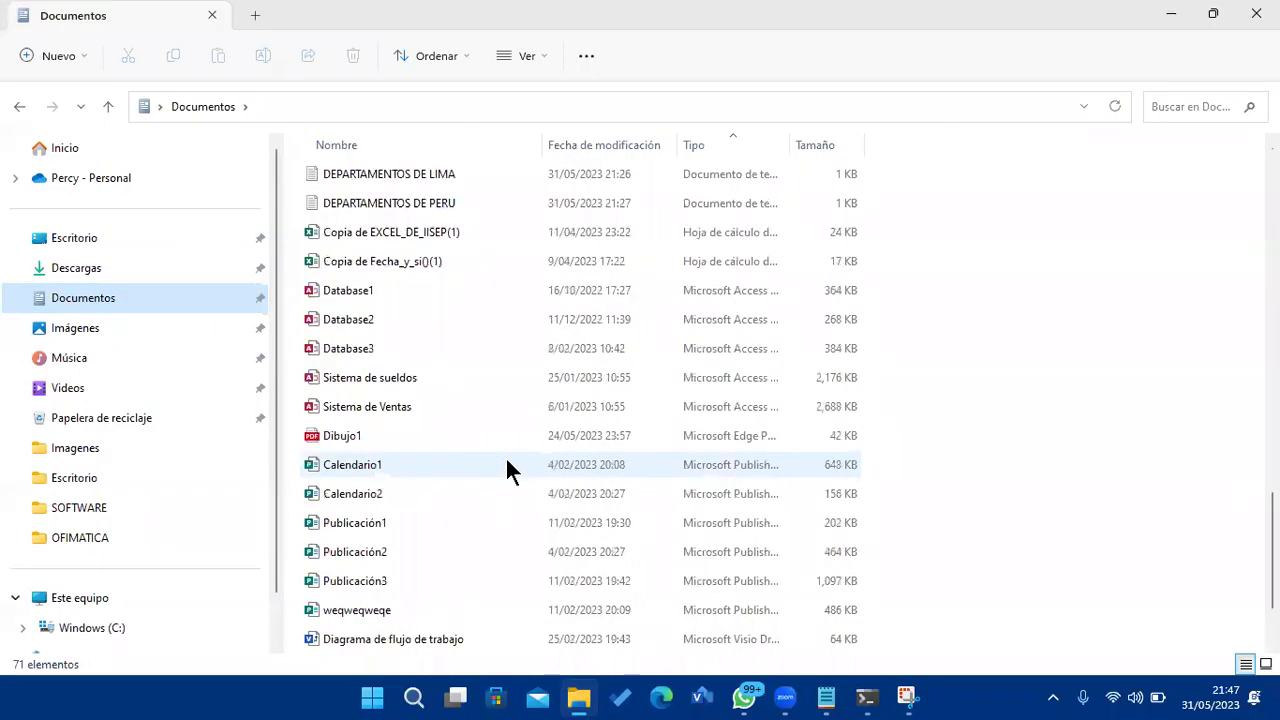
{"action": "scroll", "coordinate": [440, 390], "scroll_direction": "up", "scroll_amount": 2}
{"action": "left_click", "coordinate": [422, 349]}
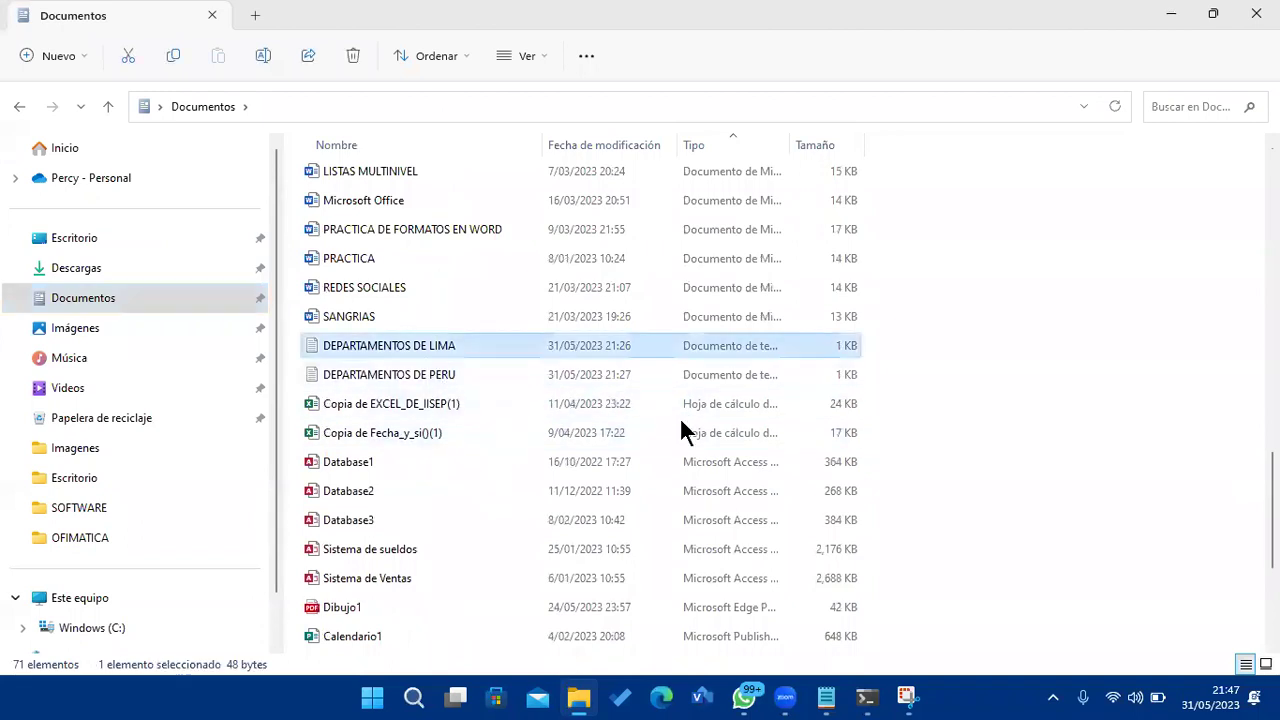
{"action": "left_click", "coordinate": [447, 372]}
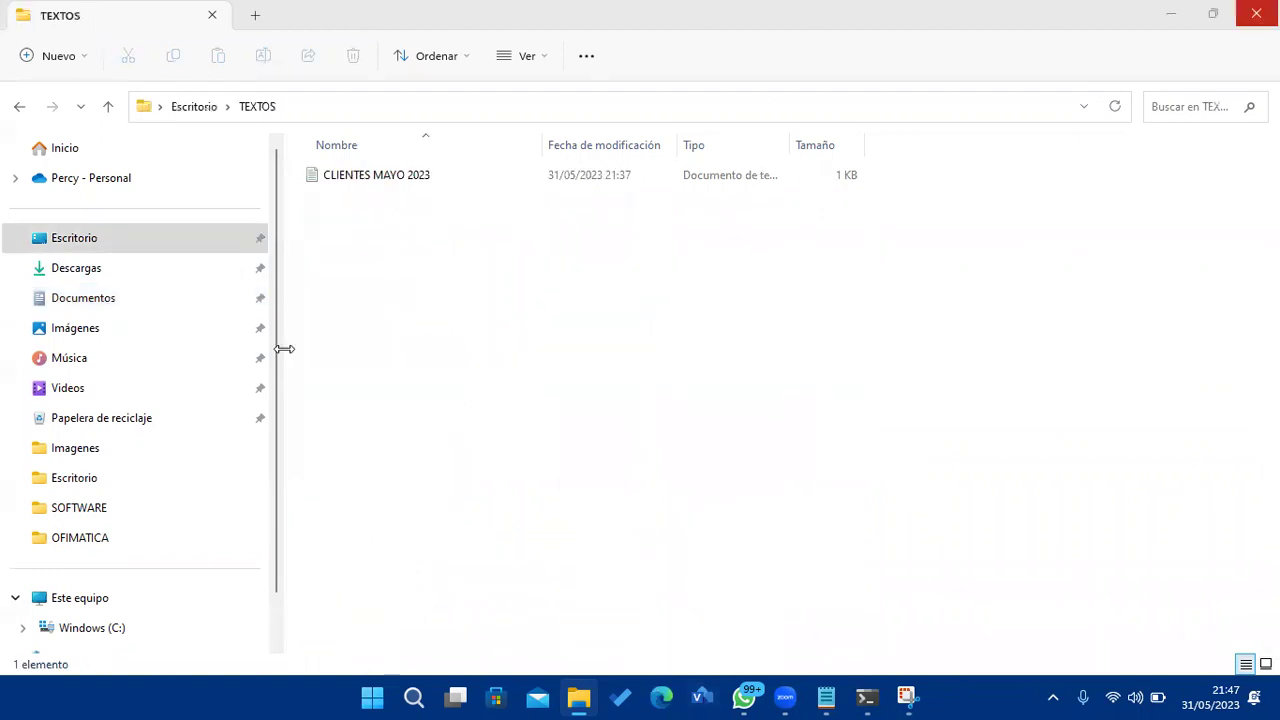
View the Documentos folder and the TEXTOS folder inside Escritorio, and return to the desktop.
{"action": "left_click", "coordinate": [90, 272]}
{"action": "left_click", "coordinate": [90, 292]}
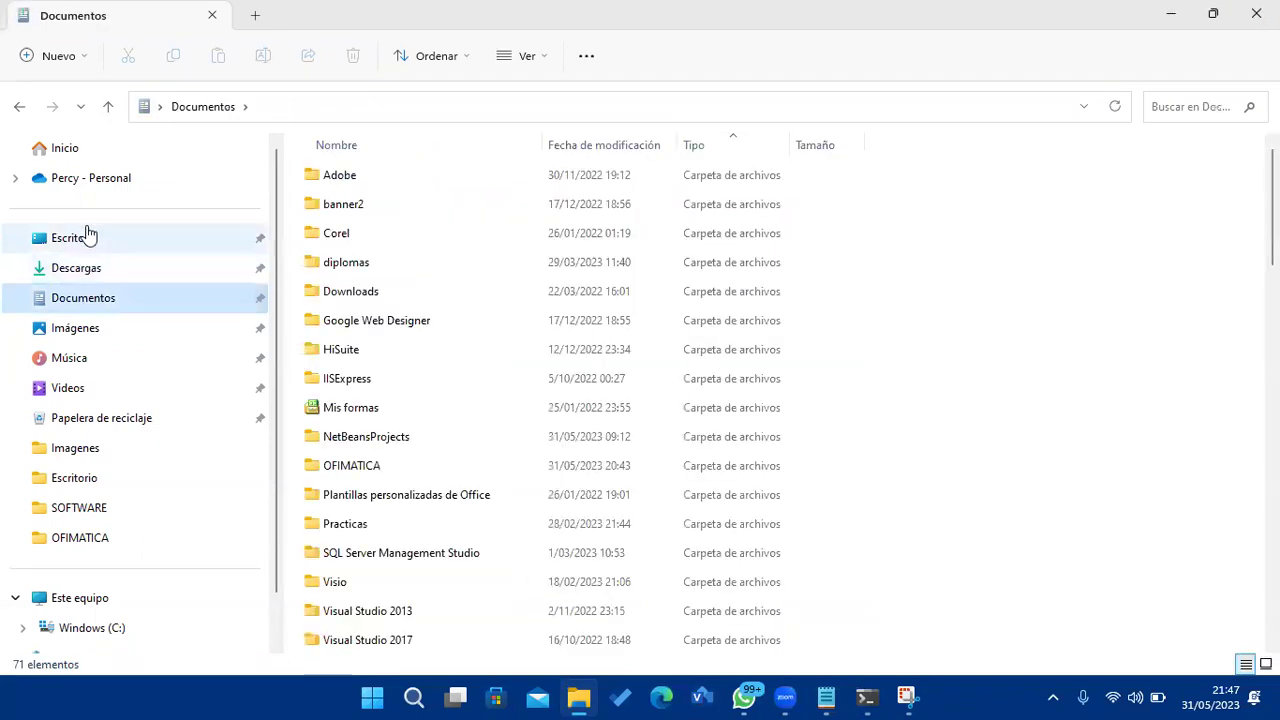
{"action": "left_click", "coordinate": [80, 242]}
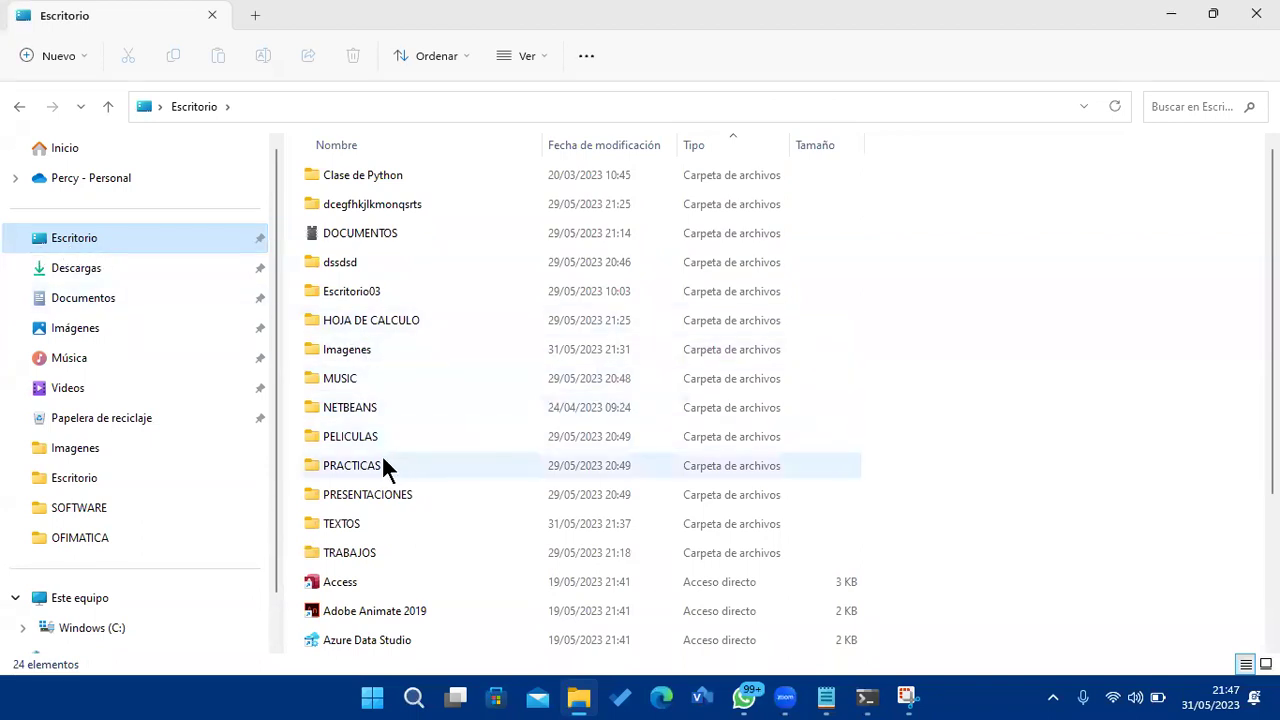
{"action": "left_click", "coordinate": [364, 527]}
{"action": "double_click", "coordinate": [364, 524]}
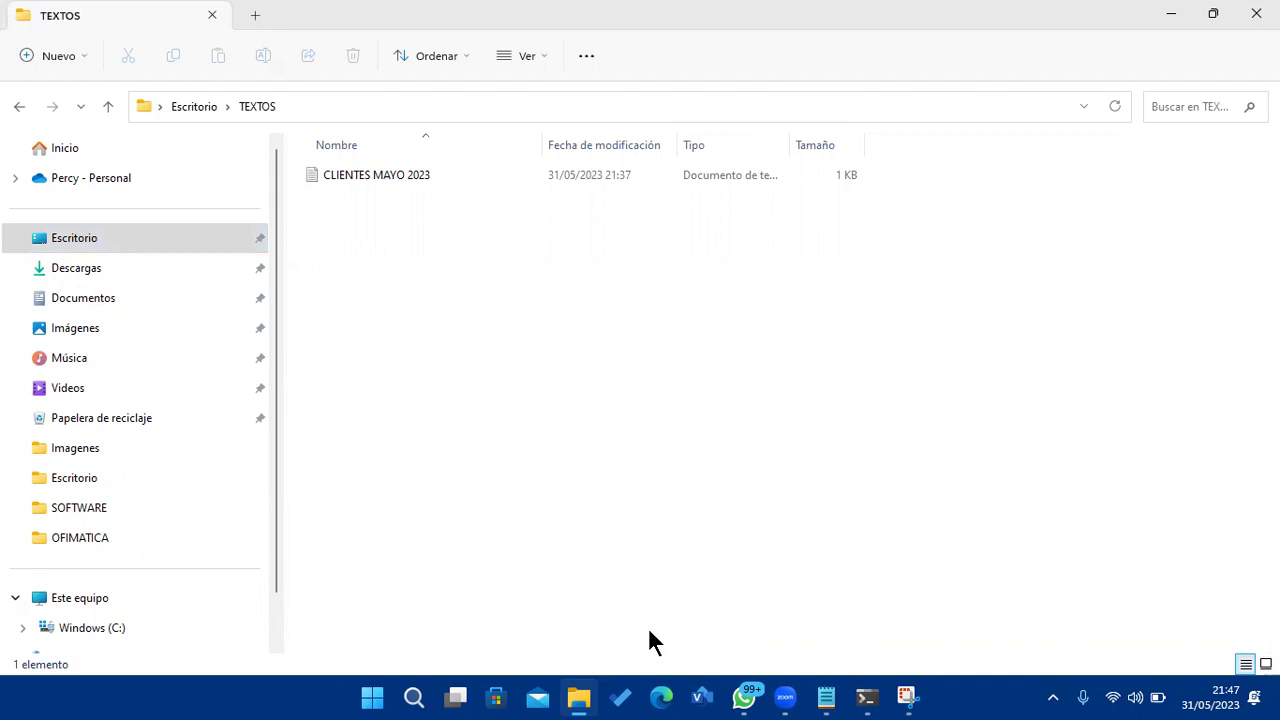
{"action": "key", "text": "super+d"}
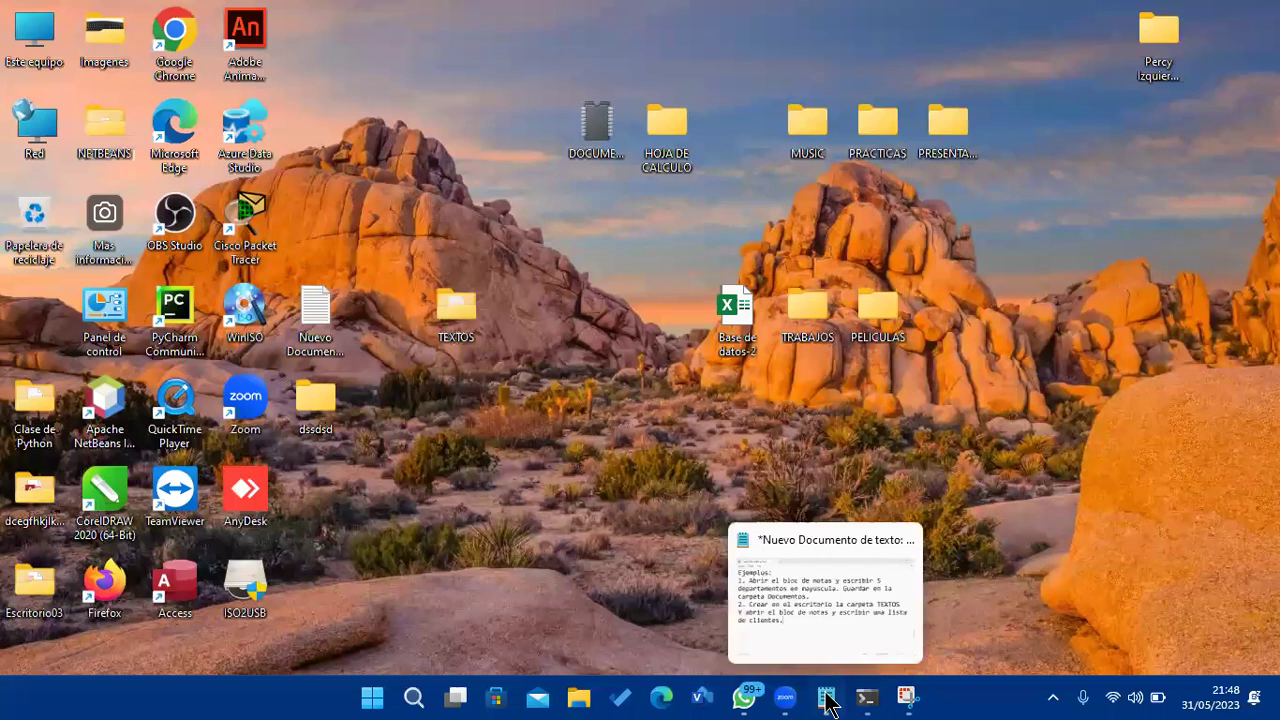
Open a new Bloc de notas document and write the title "EL CODIGO ASCII" on the first line.
{"action": "left_click", "coordinate": [413, 697]}
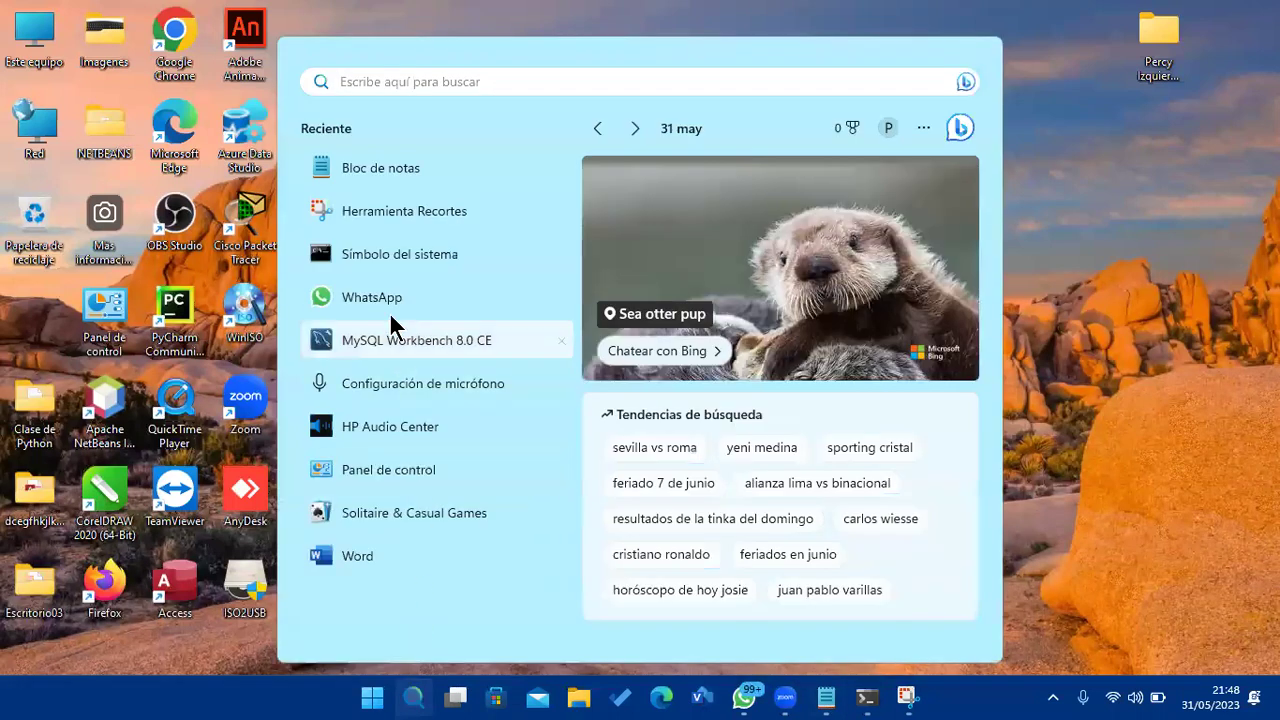
{"action": "left_click", "coordinate": [424, 172]}
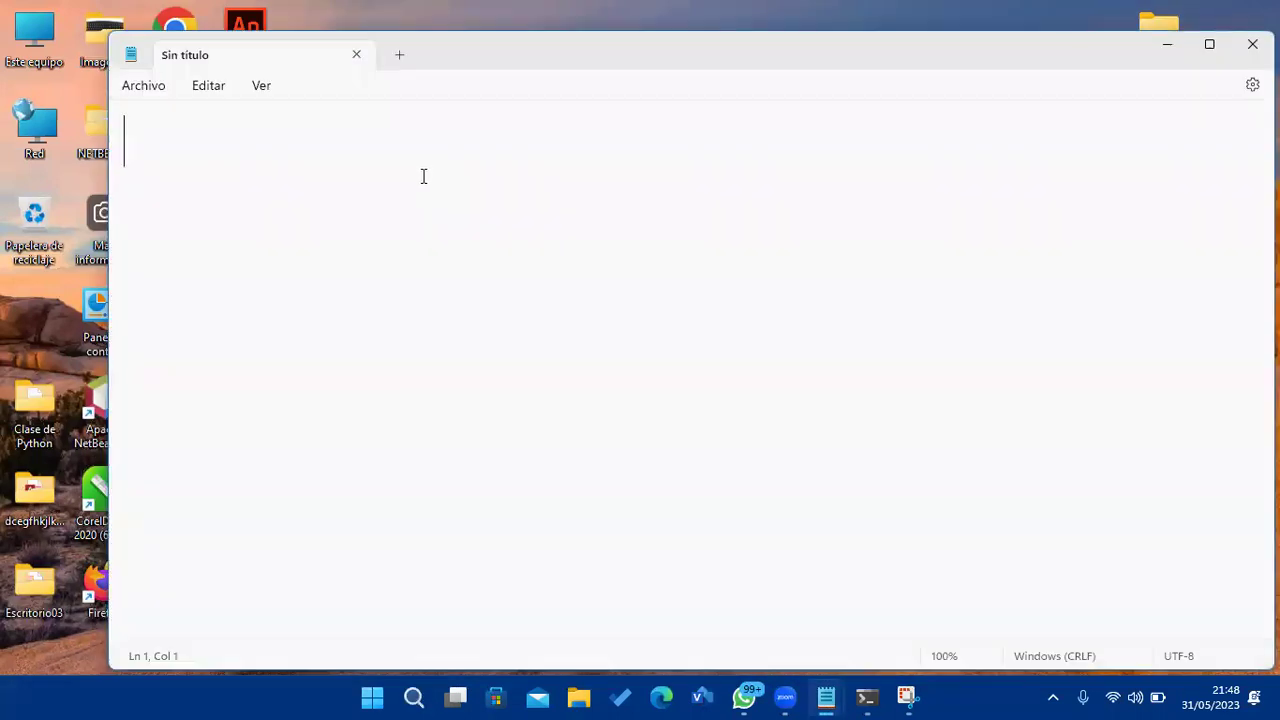
{"action": "type", "text": "EL CODI"}
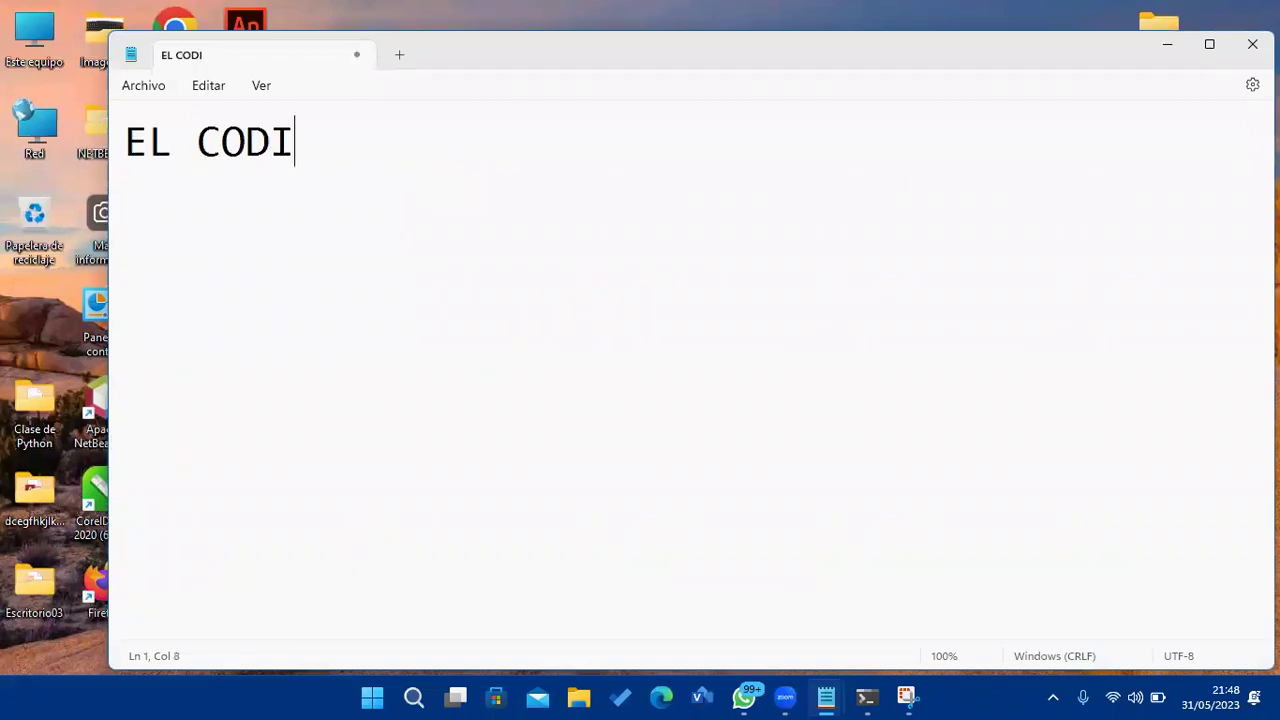
{"action": "type", "text": "GO ASCII"}
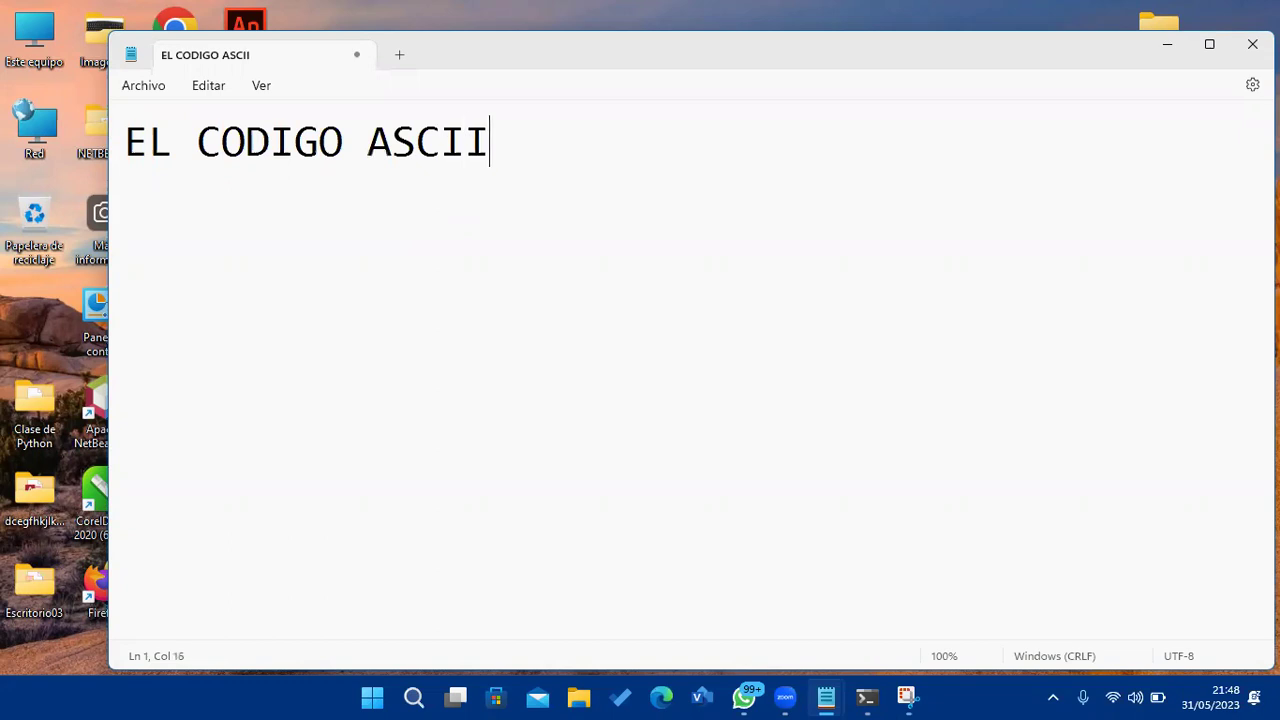
{"action": "key", "text": "Return"}
Write "Permite insertar caracteres combinando las teclas ALT + NUMMERO" below the title and start a new line.
{"action": "type", "text": "Per"}
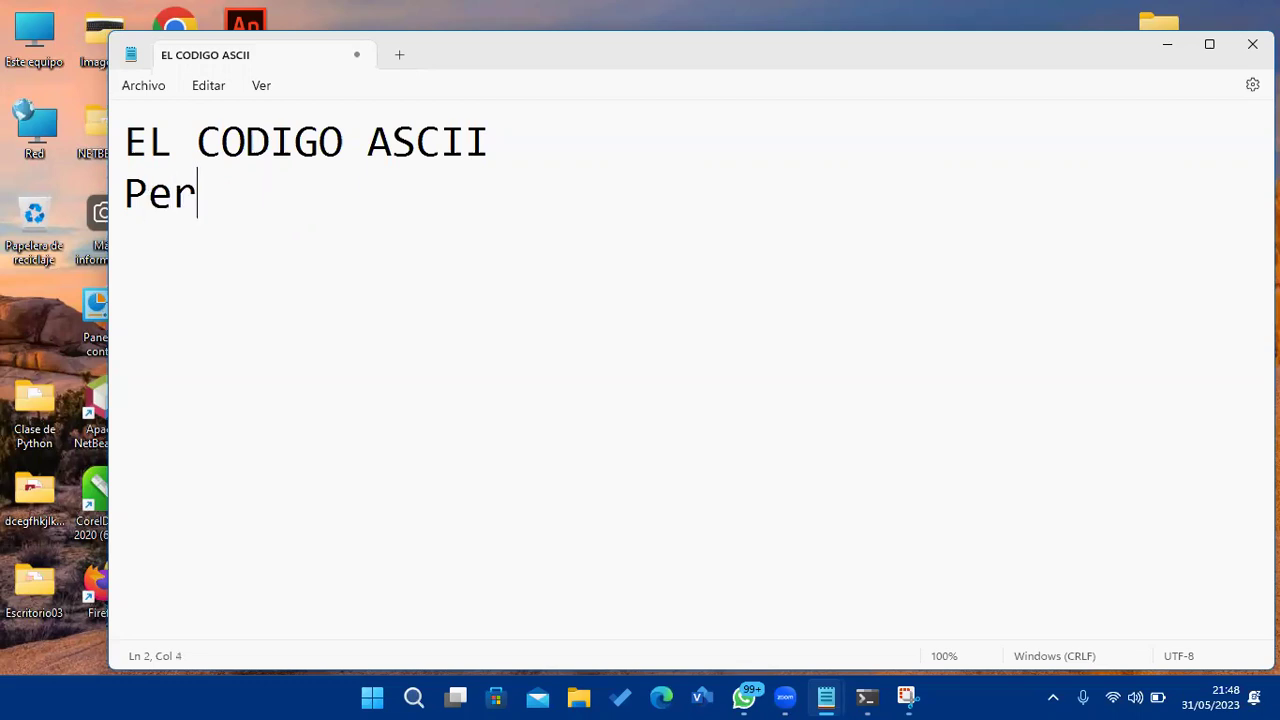
{"action": "type", "text": "mite insertar c"}
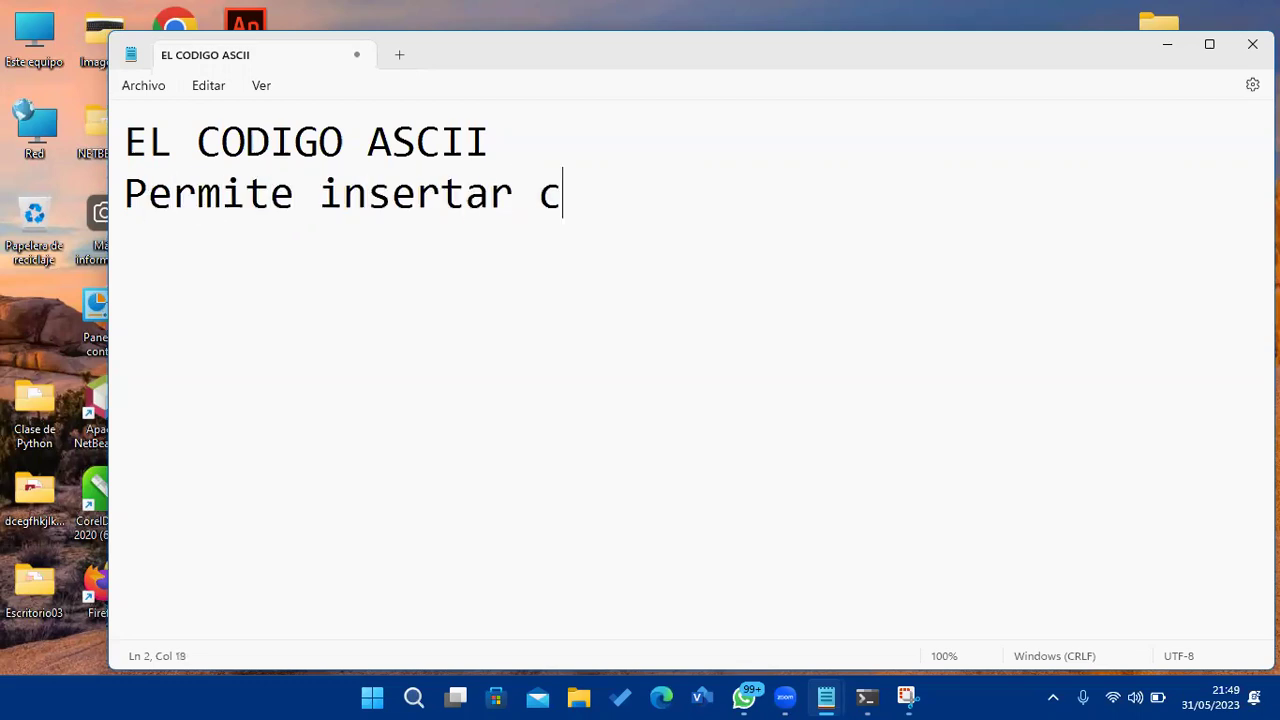
{"action": "type", "text": "aracteres combinando las teclas ALT + "}
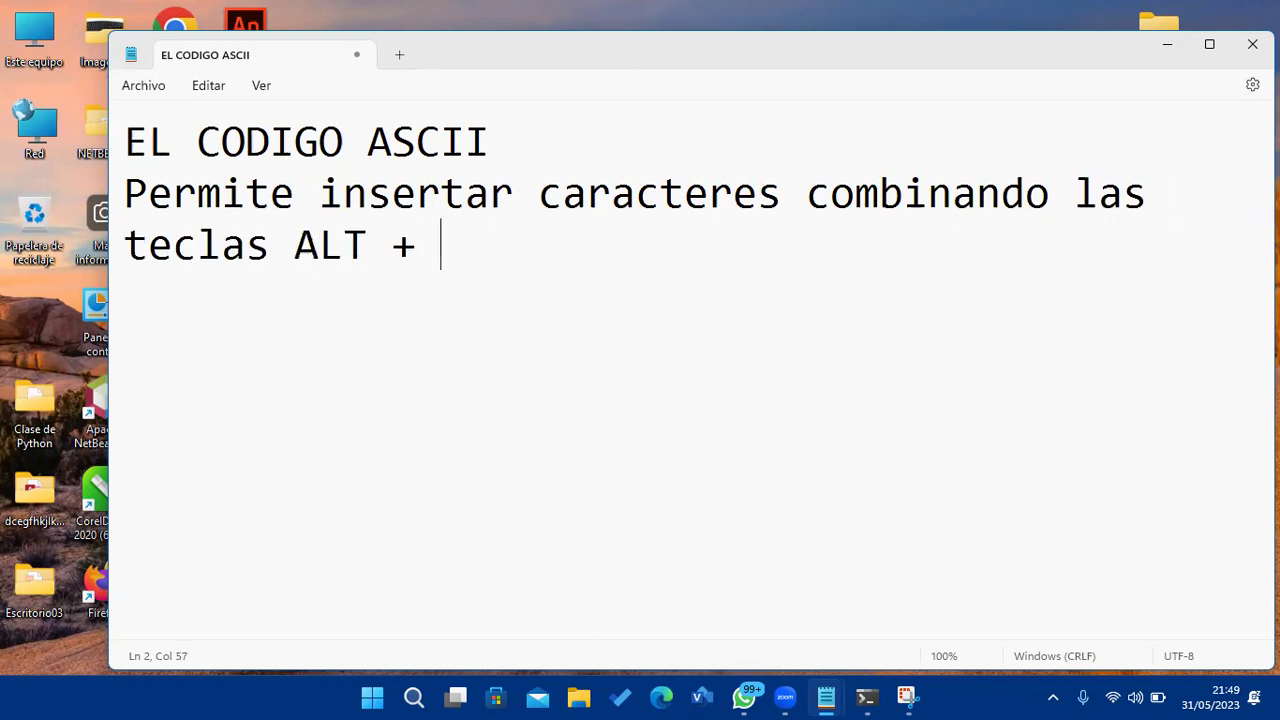
{"action": "type", "text": "NUM"}
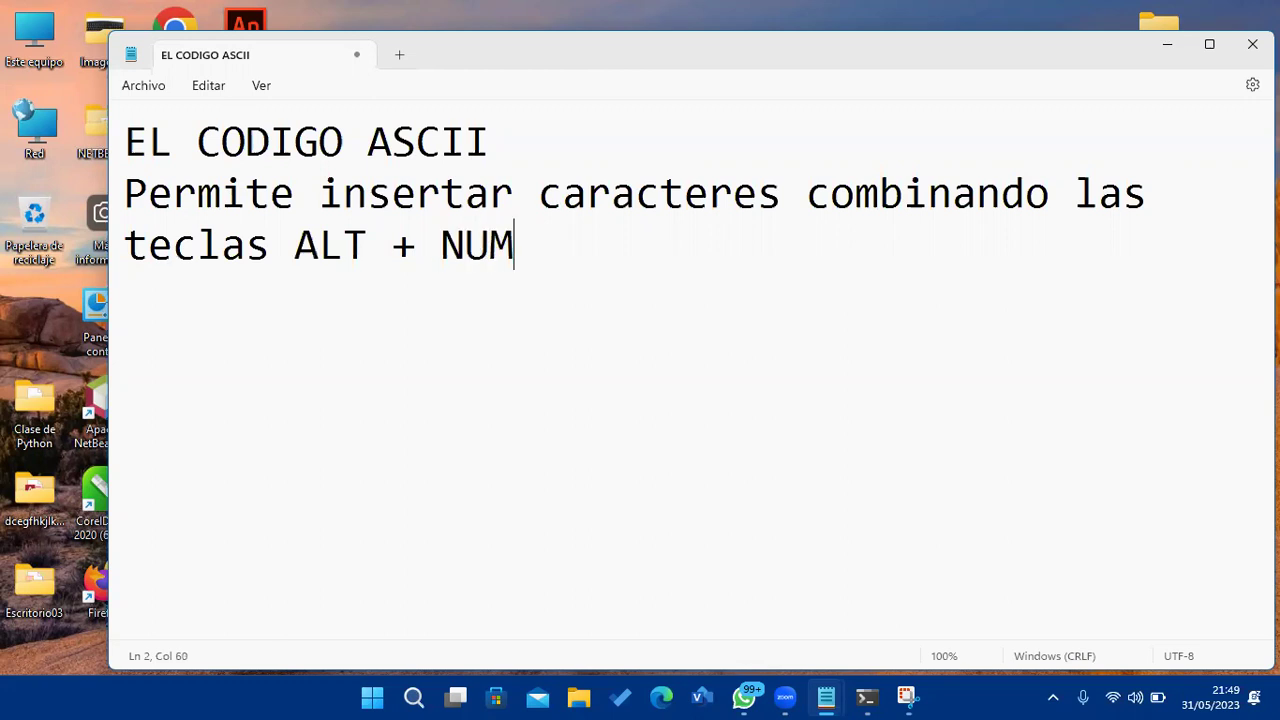
{"action": "type", "text": "MERO"}
{"action": "key", "text": "Return"}
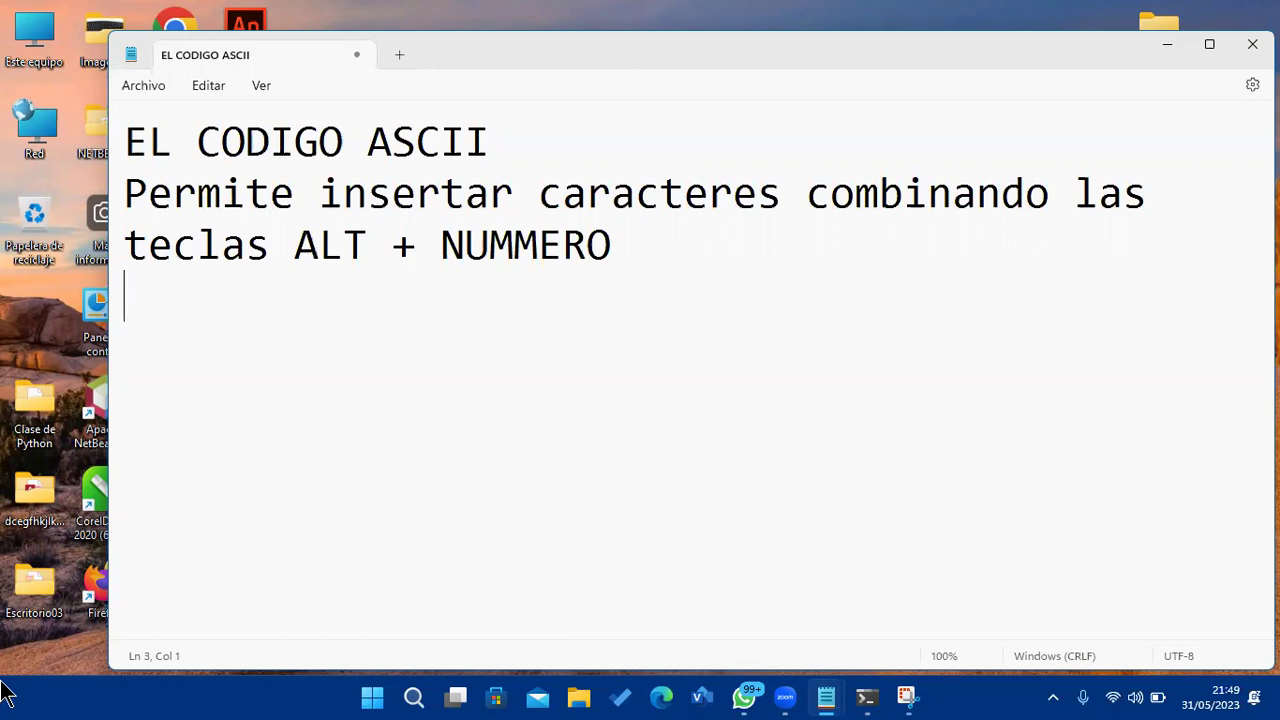
Begin the line below the ASCII explanation with "AL".
{"action": "type", "text": "AL"}
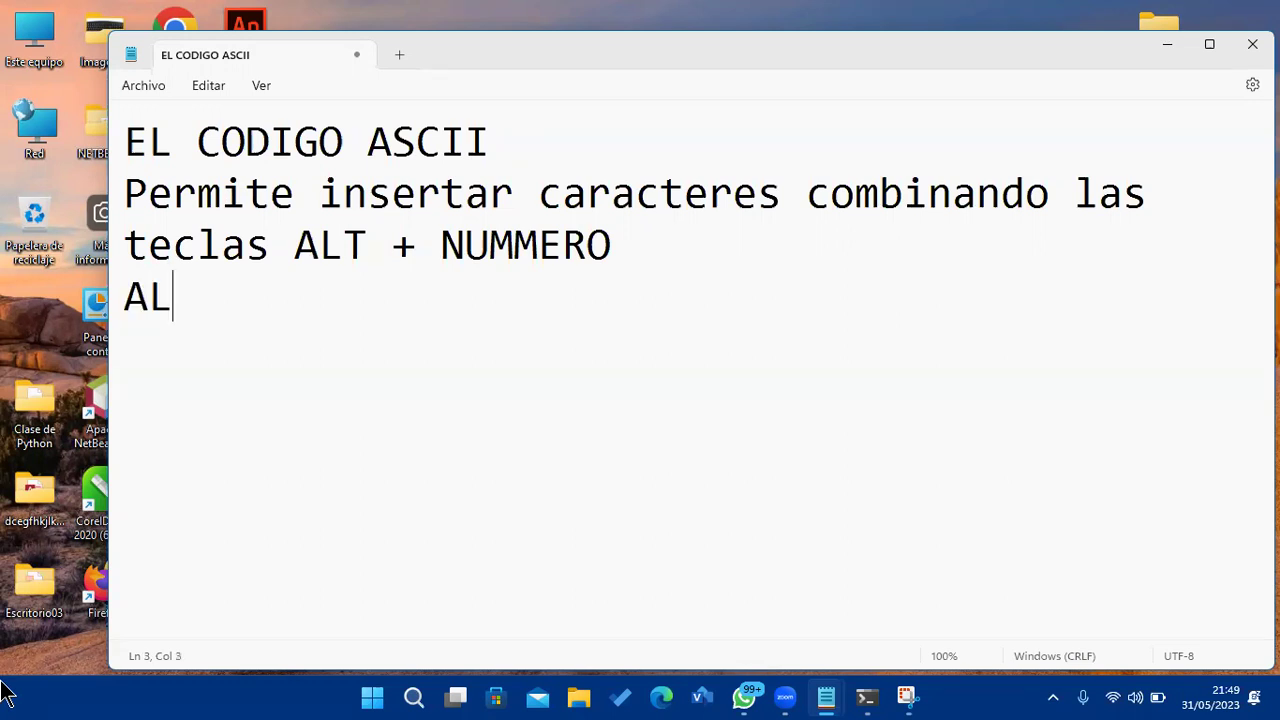